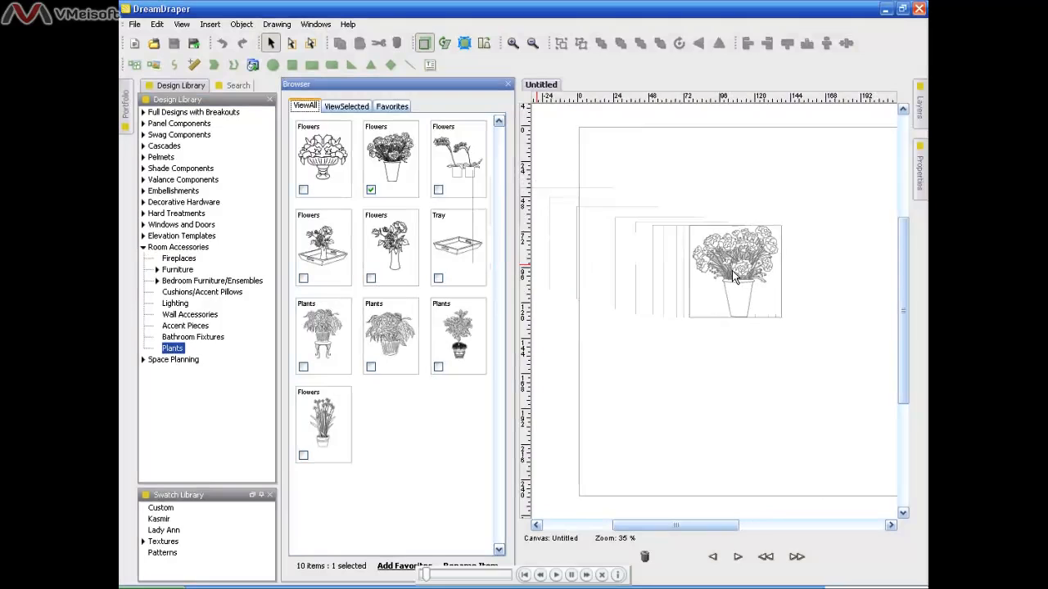
Step: Place the potted carnation drawing from the Plants library on the canvas and dismiss the library browser
{"action": "left_click_drag", "start_coordinate": [732, 270], "coordinate": [732, 270]}
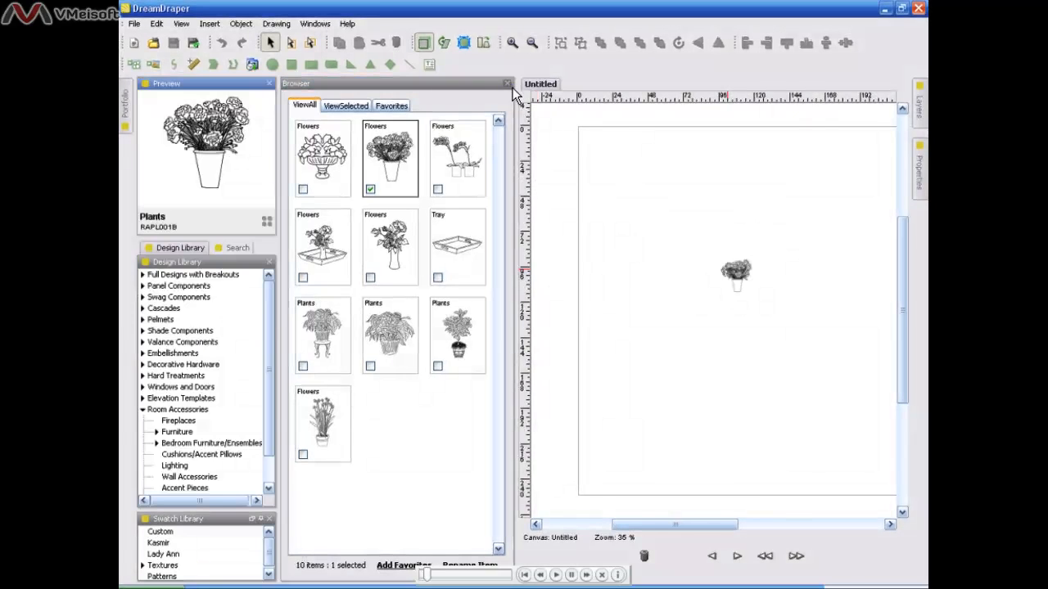
{"action": "left_click", "coordinate": [508, 84]}
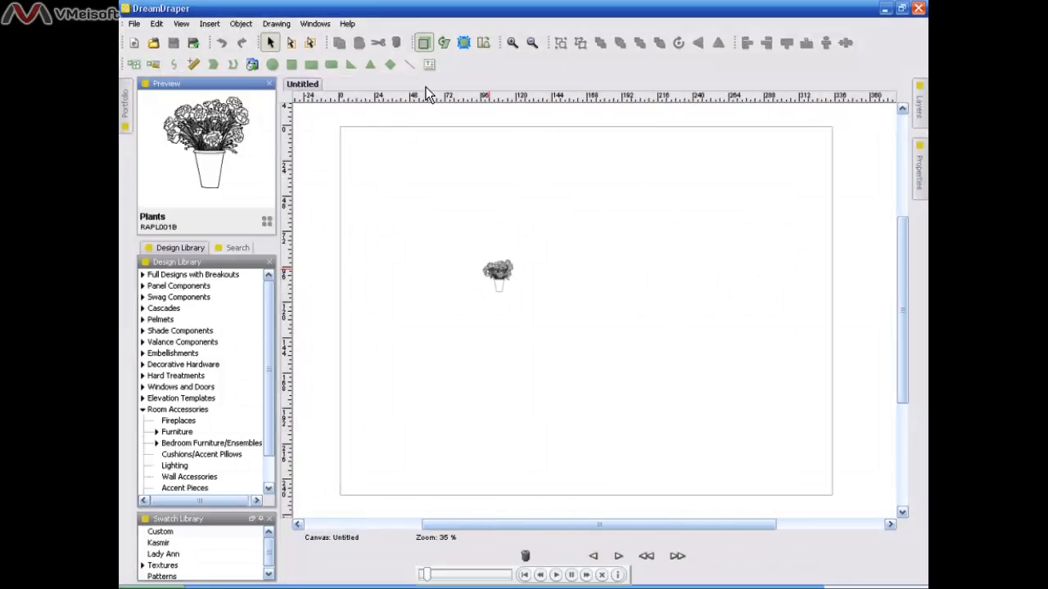
Step: Insert the flowers photo to the right of the potted plant, about 29 wide by 32 high
{"action": "left_click", "coordinate": [154, 64]}
{"action": "left_click_drag", "start_coordinate": [539, 247], "coordinate": [579, 300]}
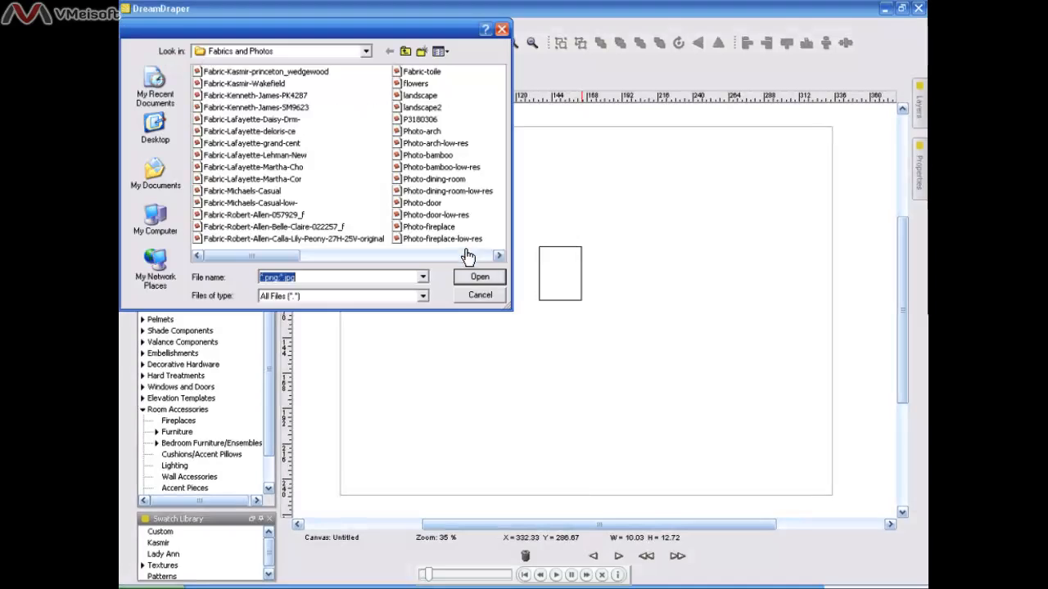
{"action": "left_click", "coordinate": [415, 84]}
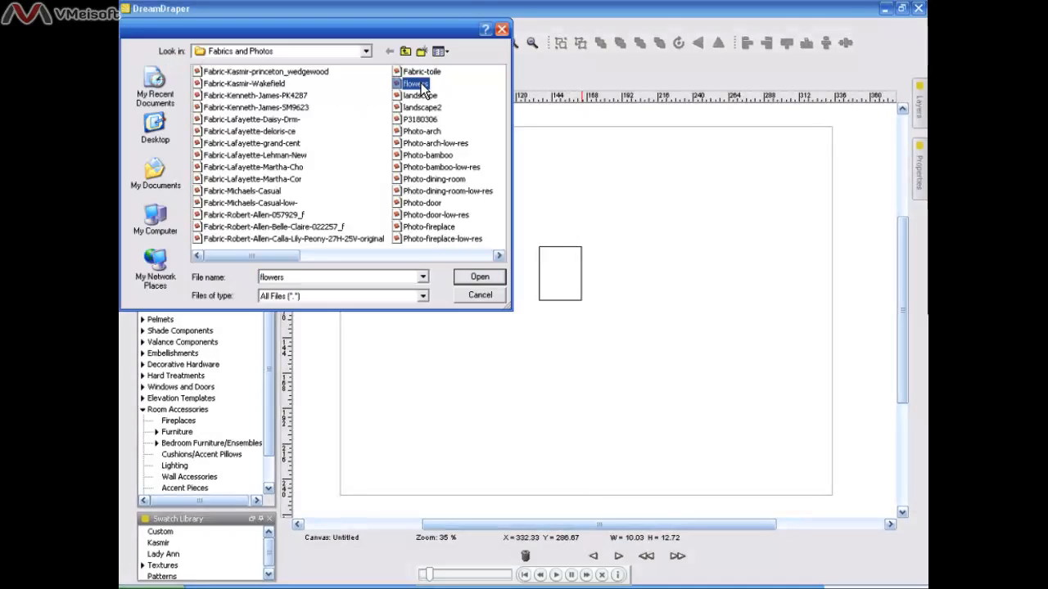
{"action": "key", "text": "Return"}
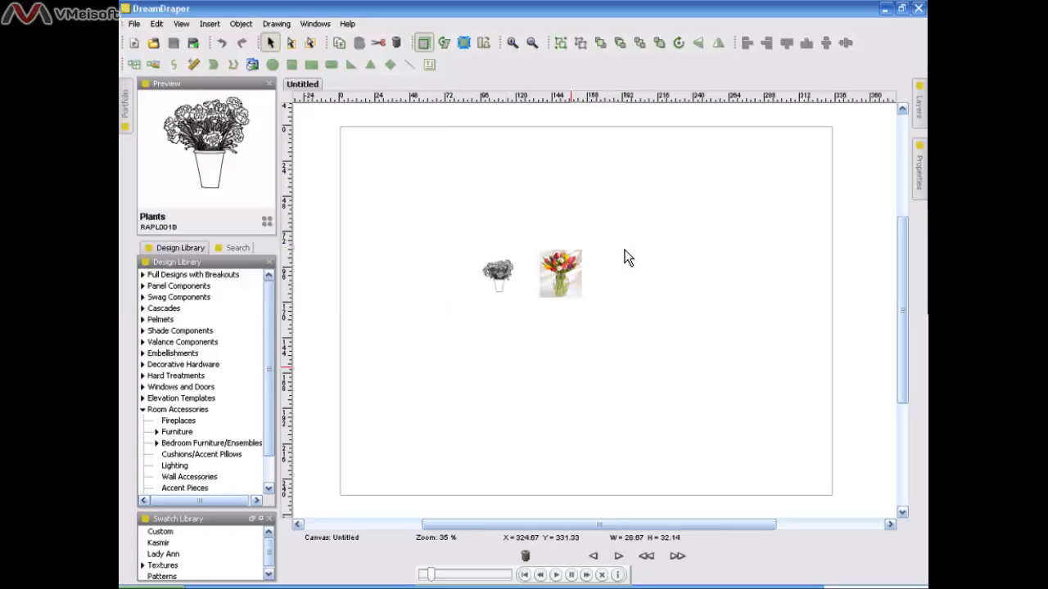
Step: Move the tulip photo close beside the potted plant drawing so both can be compared at 200 % zoom
{"action": "left_click", "coordinate": [515, 47]}
{"action": "left_click", "coordinate": [513, 43]}
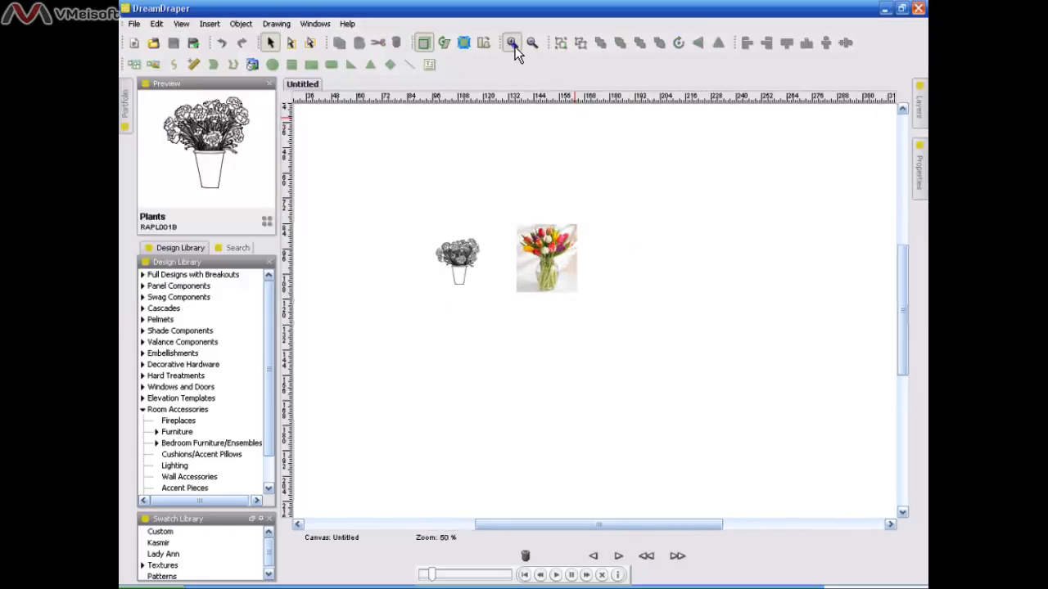
{"action": "left_click", "coordinate": [513, 44]}
{"action": "left_click", "coordinate": [513, 44]}
{"action": "left_click", "coordinate": [515, 47]}
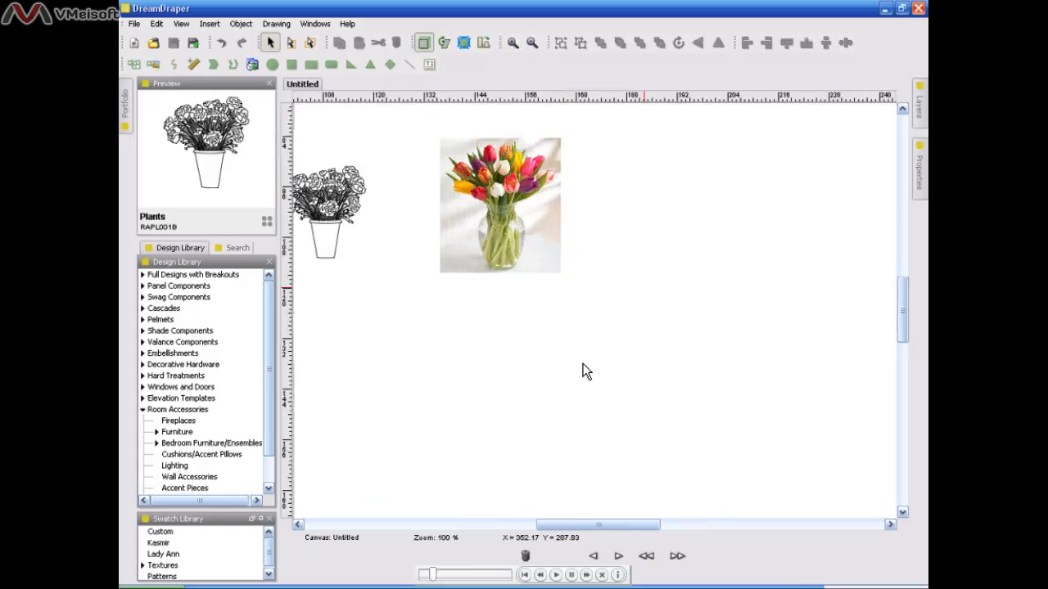
{"action": "left_click_drag", "start_coordinate": [585, 523], "coordinate": [571, 524]}
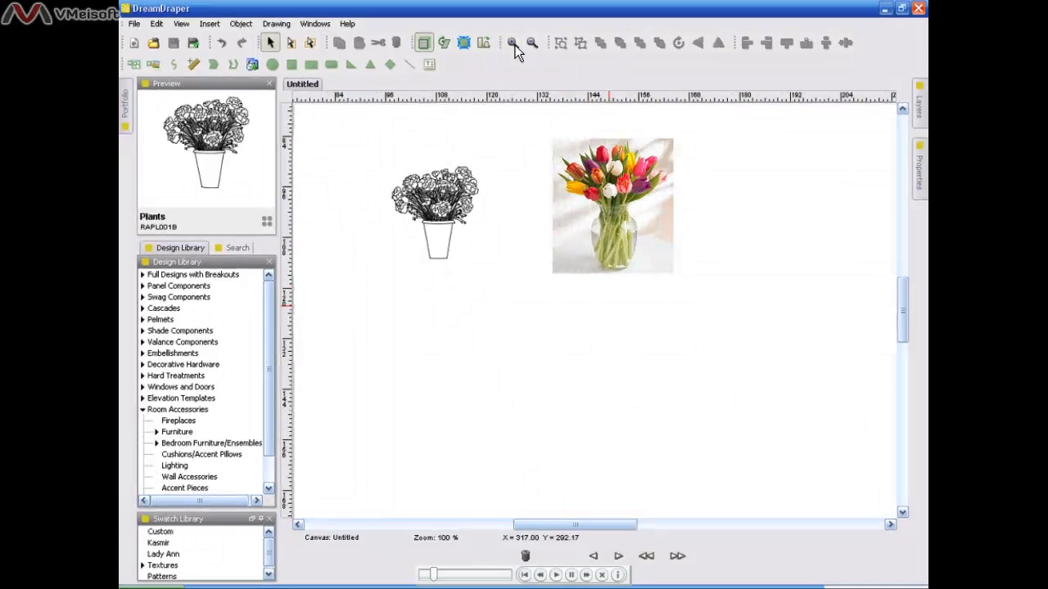
{"action": "left_click", "coordinate": [515, 45]}
{"action": "left_click", "coordinate": [515, 45]}
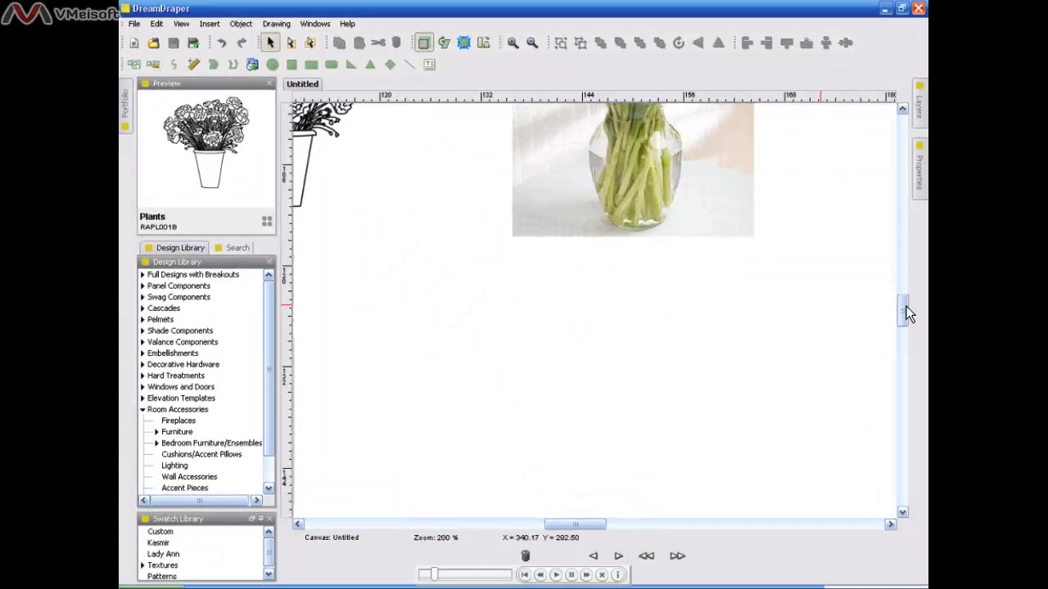
{"action": "left_click_drag", "start_coordinate": [906, 311], "coordinate": [906, 299]}
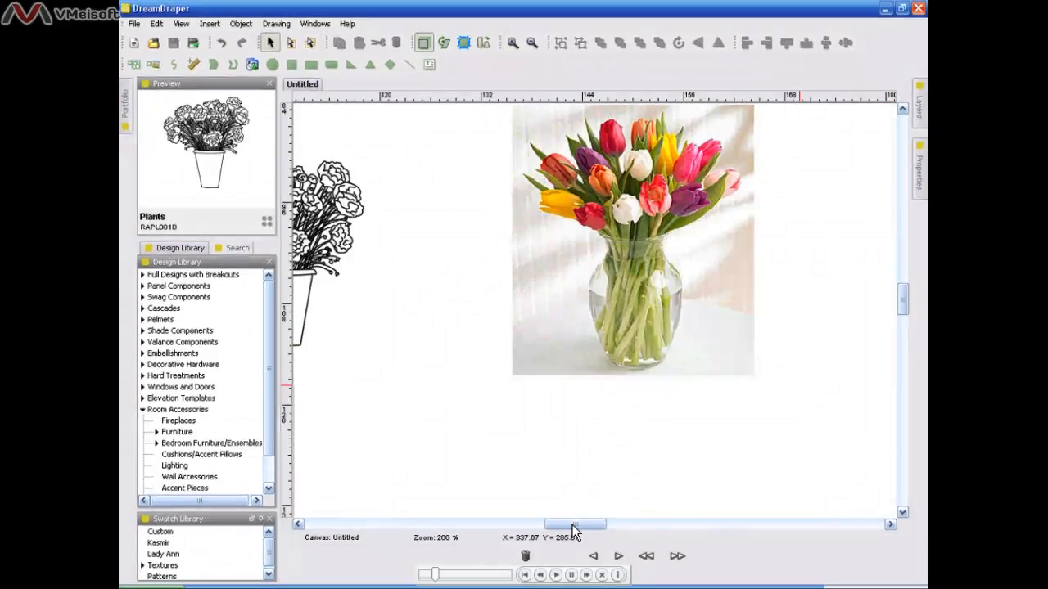
{"action": "left_click_drag", "start_coordinate": [573, 525], "coordinate": [555, 526]}
{"action": "left_click_drag", "start_coordinate": [824, 250], "coordinate": [695, 257]}
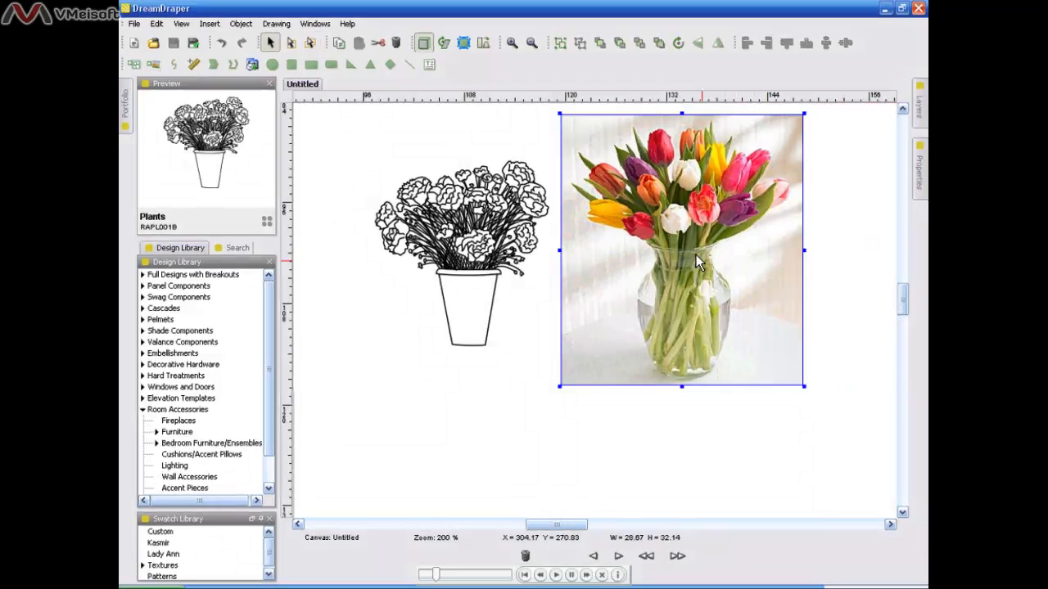
{"action": "left_click_drag", "start_coordinate": [568, 526], "coordinate": [573, 528]}
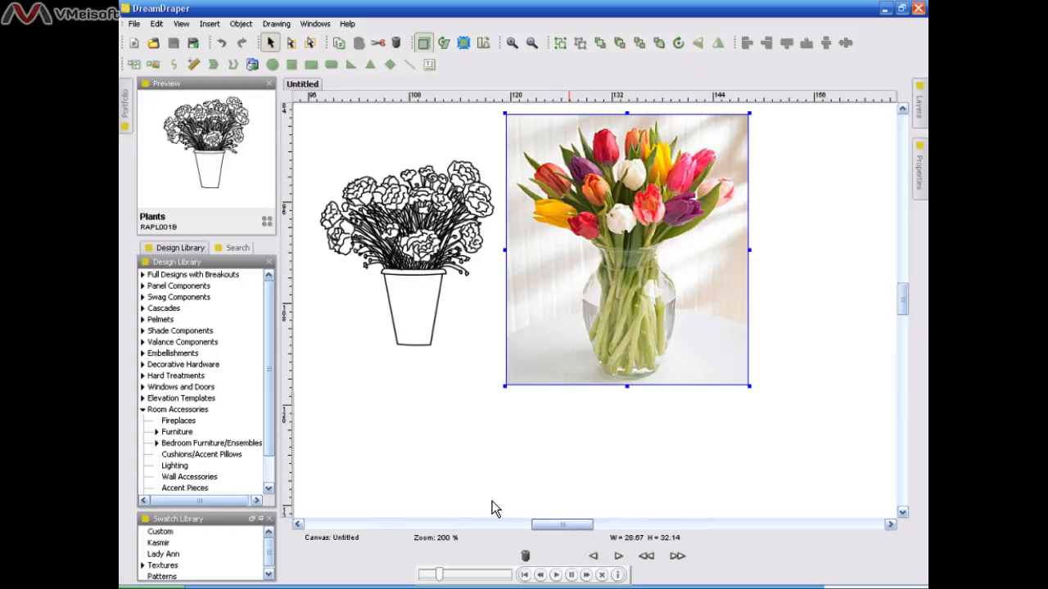
Step: Fill the entire potted plant drawing with a light pink swatch, keeping its properties docked in view
{"action": "left_click", "coordinate": [412, 335]}
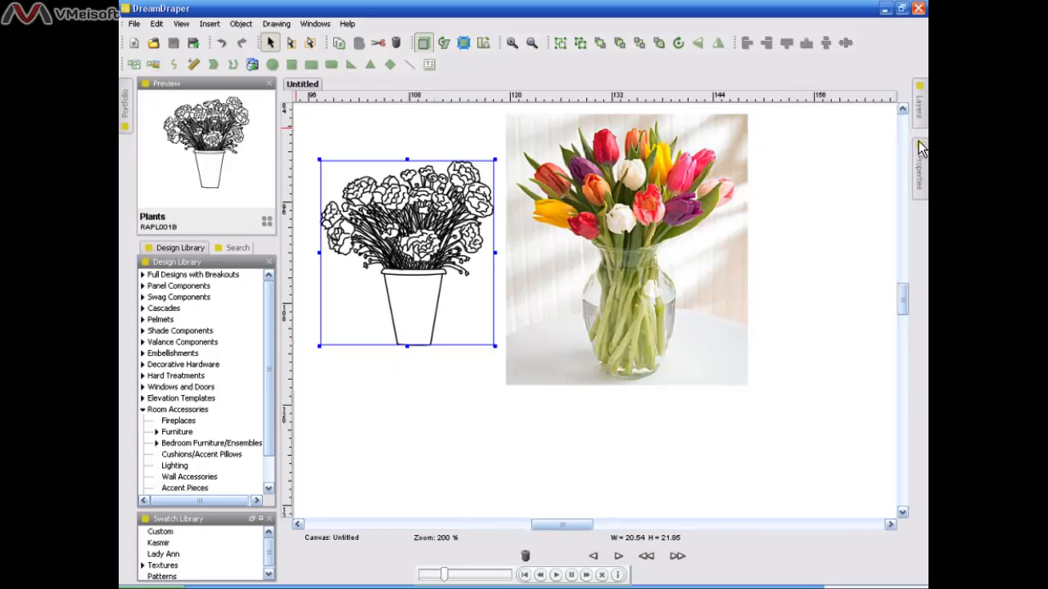
{"action": "mouse_move", "coordinate": [921, 157]}
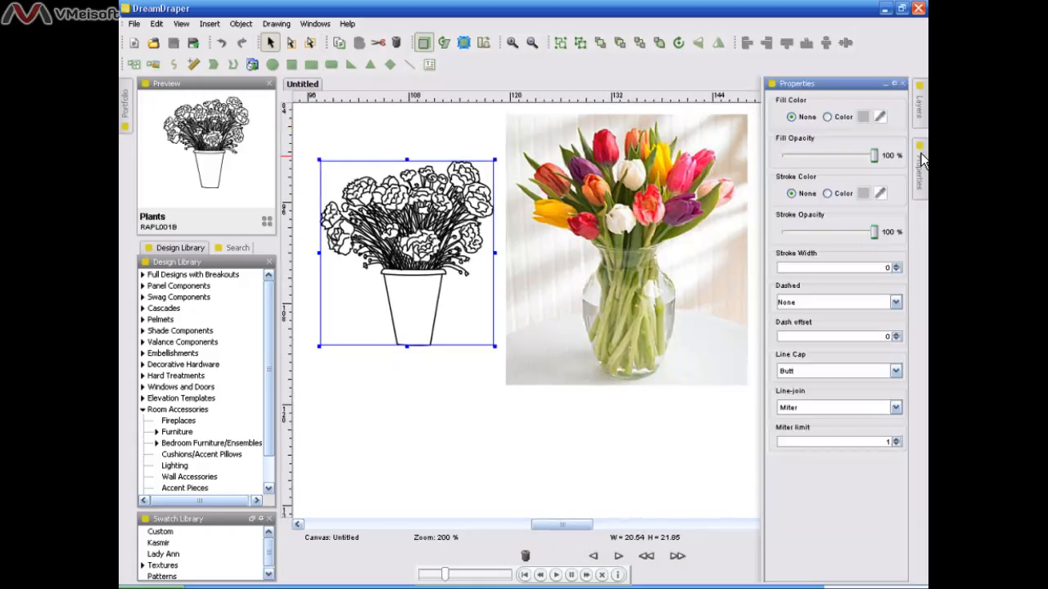
{"action": "left_click", "coordinate": [894, 84]}
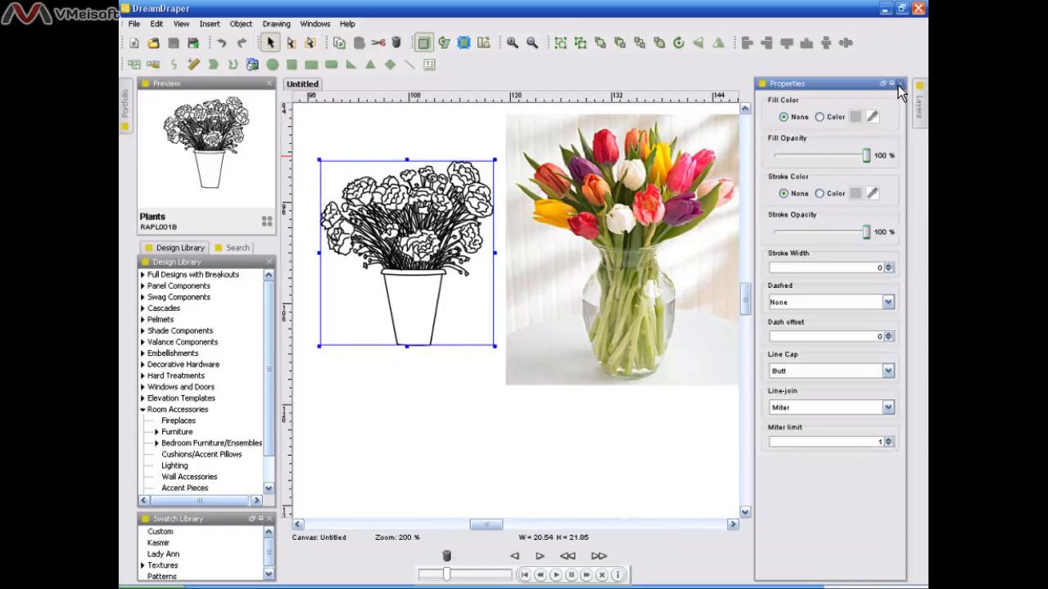
{"action": "left_click", "coordinate": [820, 117]}
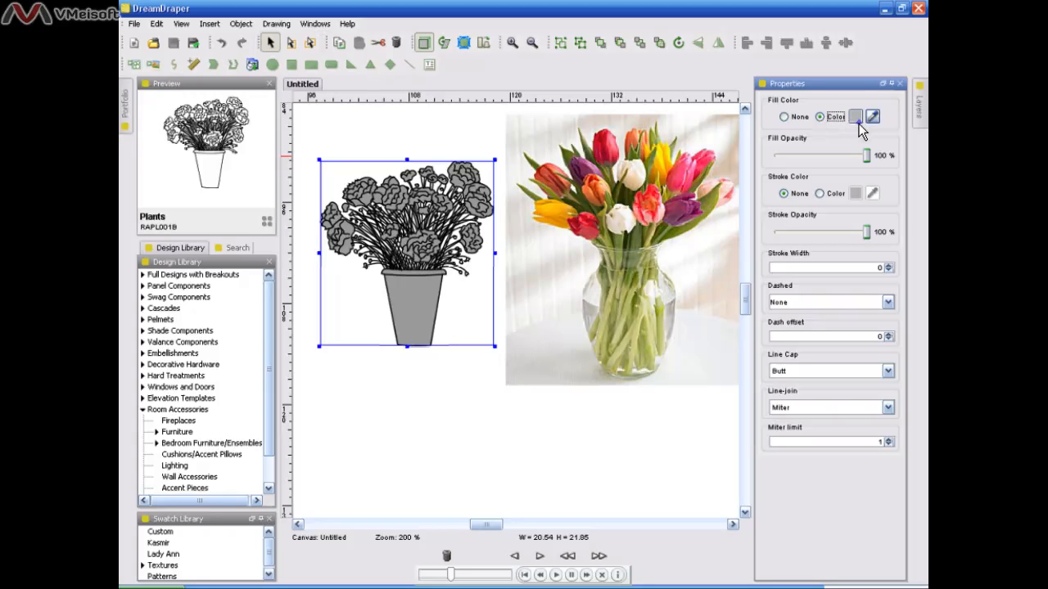
{"action": "left_click", "coordinate": [855, 117]}
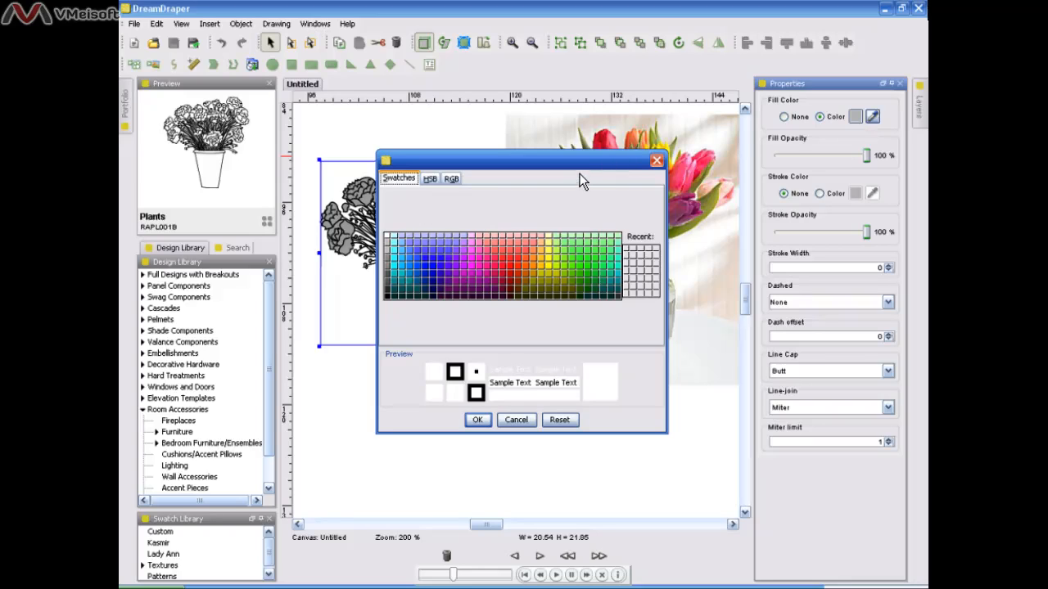
{"action": "left_click", "coordinate": [546, 240]}
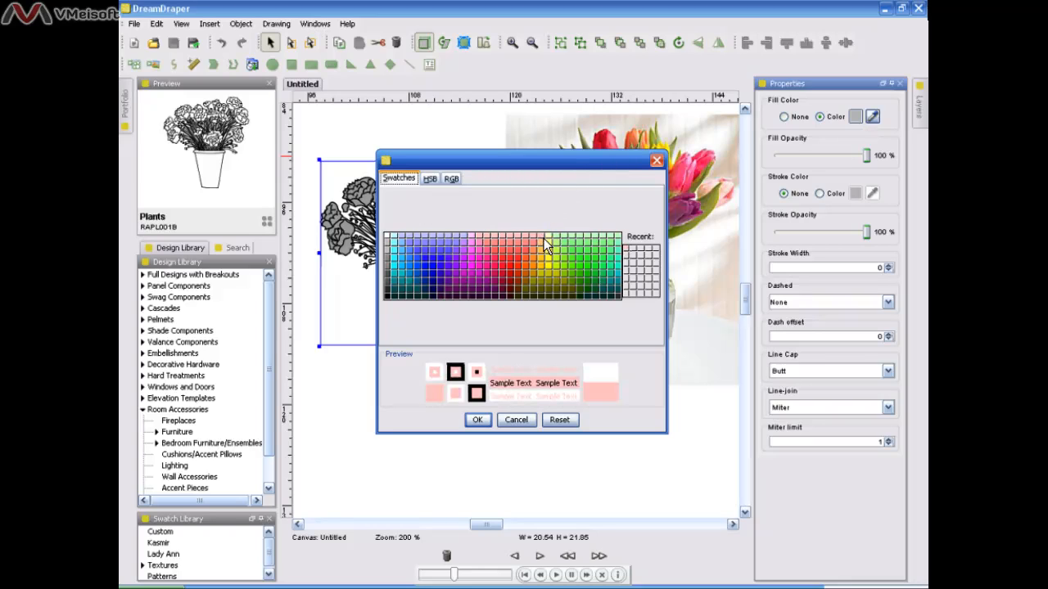
{"action": "left_click", "coordinate": [486, 424]}
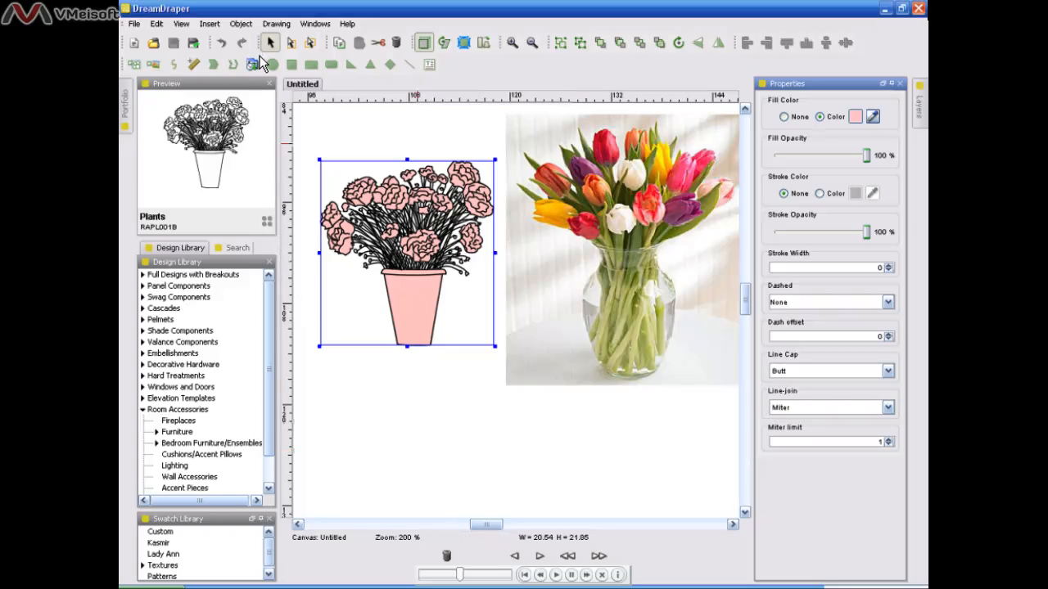
Step: Fill only the plant's flower group with the pinkish red sampled from a tulip in the photo
{"action": "left_click", "coordinate": [311, 43]}
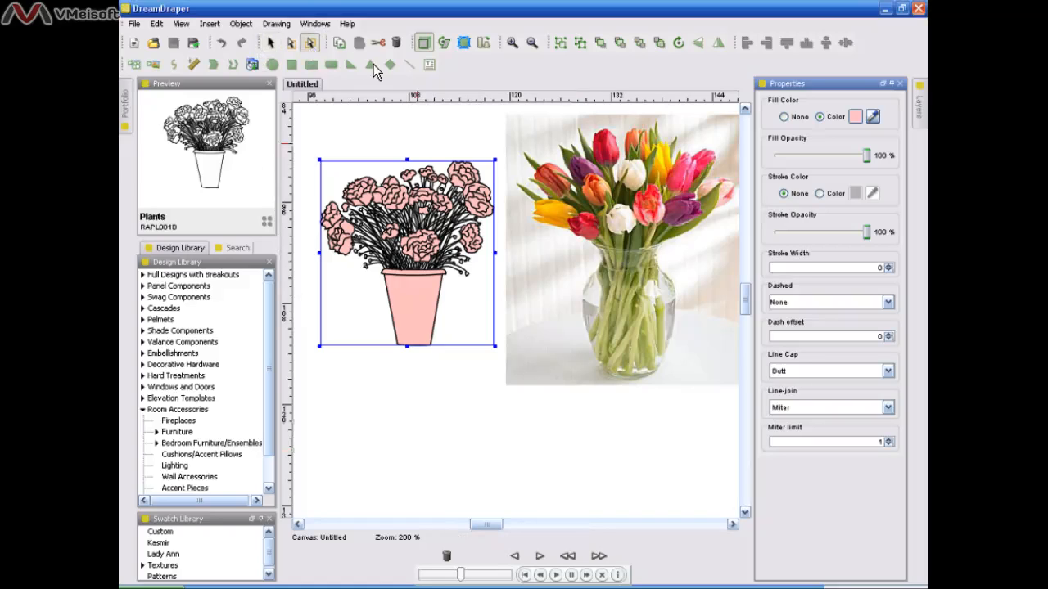
{"action": "left_click", "coordinate": [409, 138]}
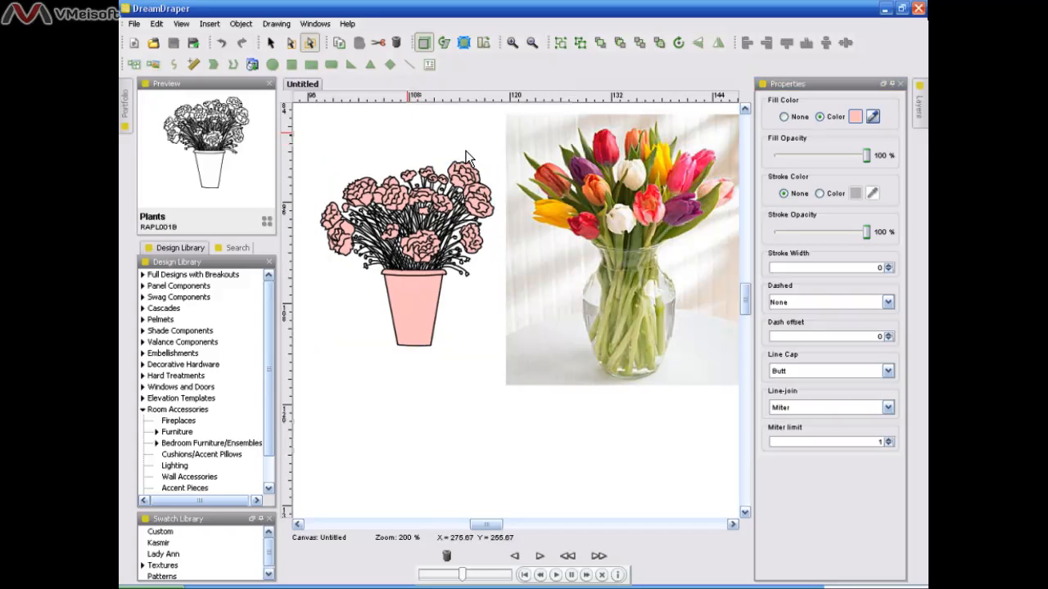
{"action": "left_click", "coordinate": [473, 172]}
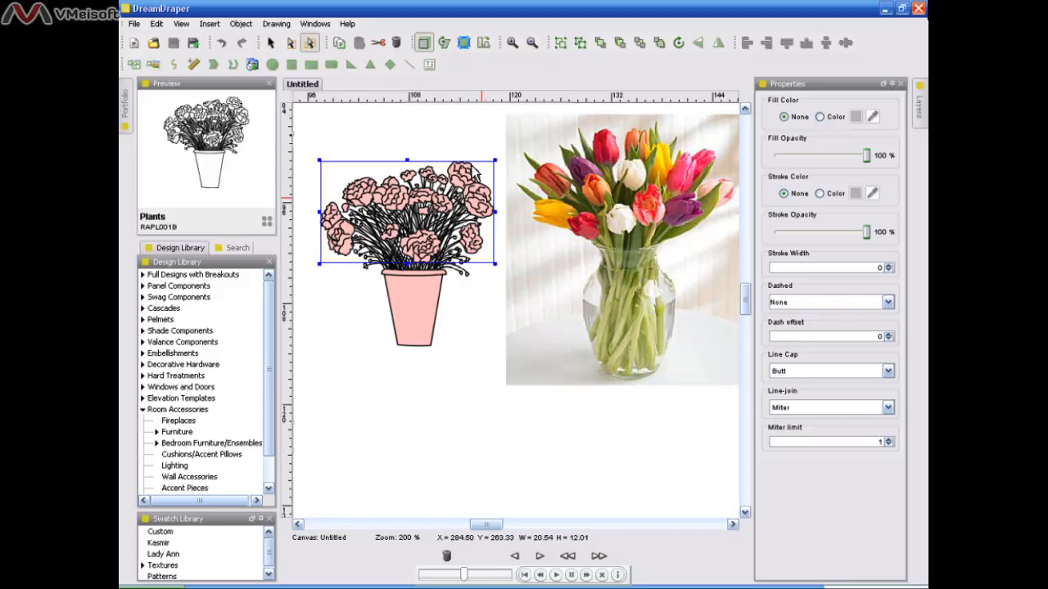
{"action": "left_click", "coordinate": [820, 117]}
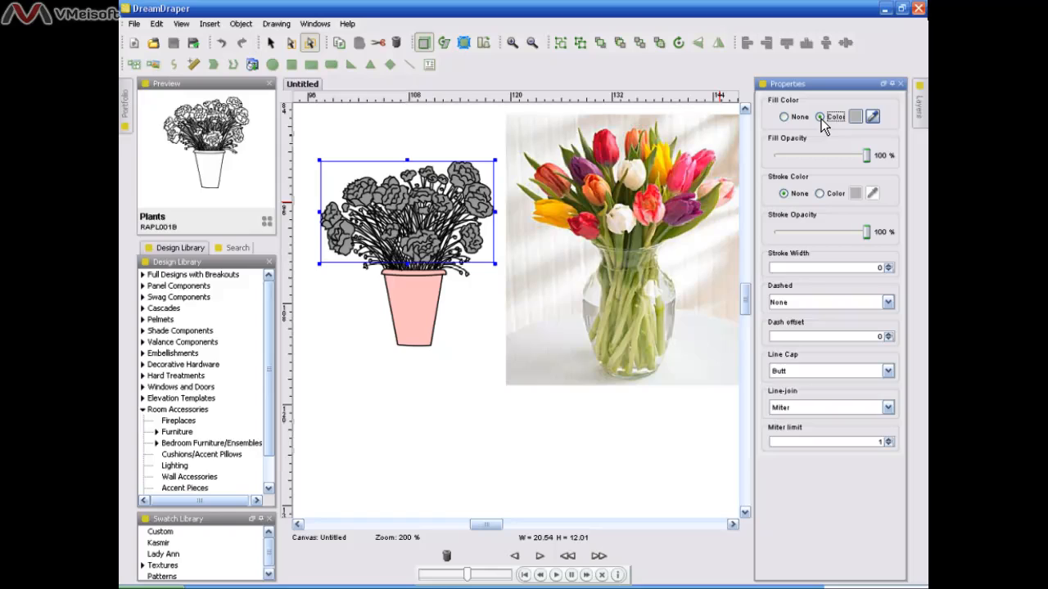
{"action": "left_click", "coordinate": [874, 117]}
{"action": "left_click", "coordinate": [680, 170]}
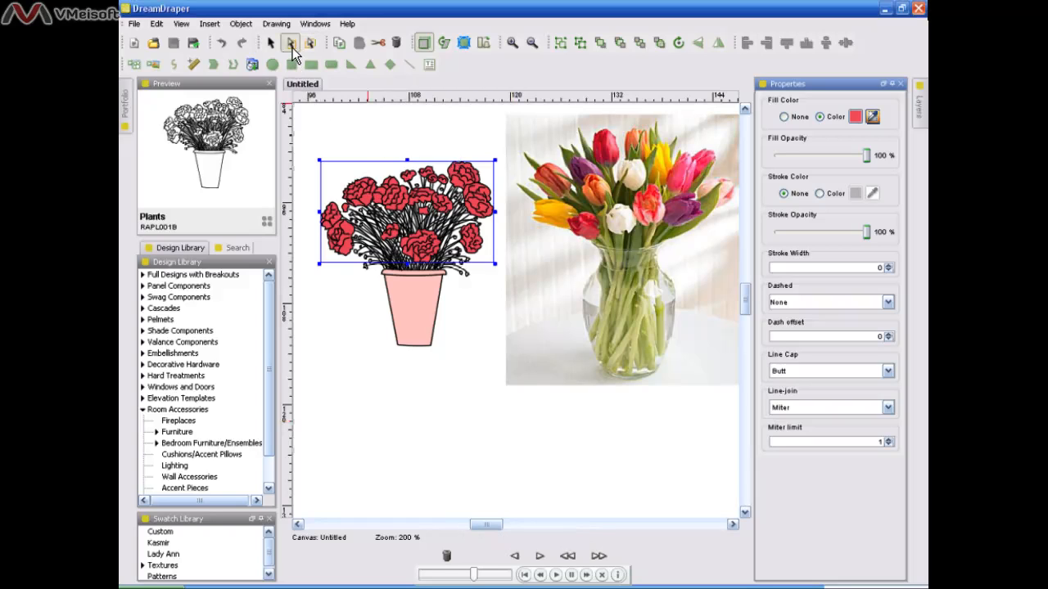
Step: Fill the single flower at the lower right of the bouquet with the purple sampled from the photo's purple tulip
{"action": "left_click", "coordinate": [448, 145]}
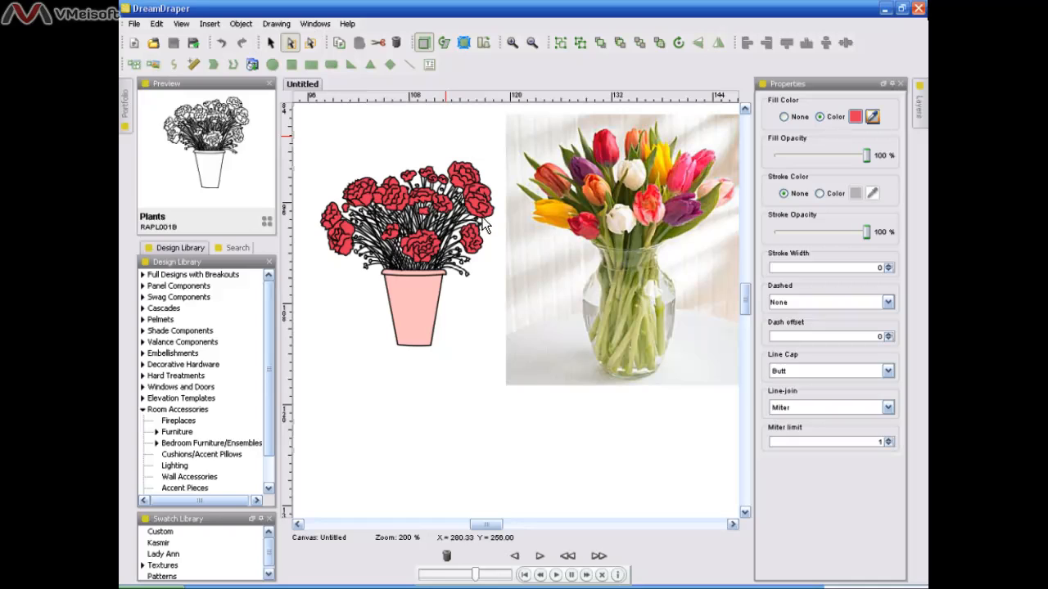
{"action": "left_click", "coordinate": [484, 252]}
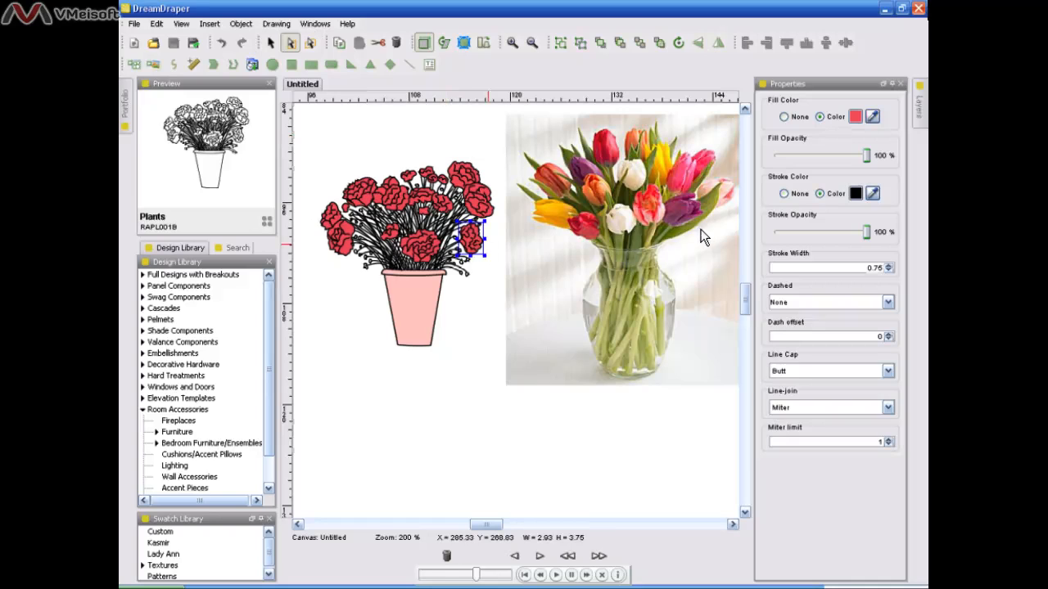
{"action": "left_click", "coordinate": [875, 117]}
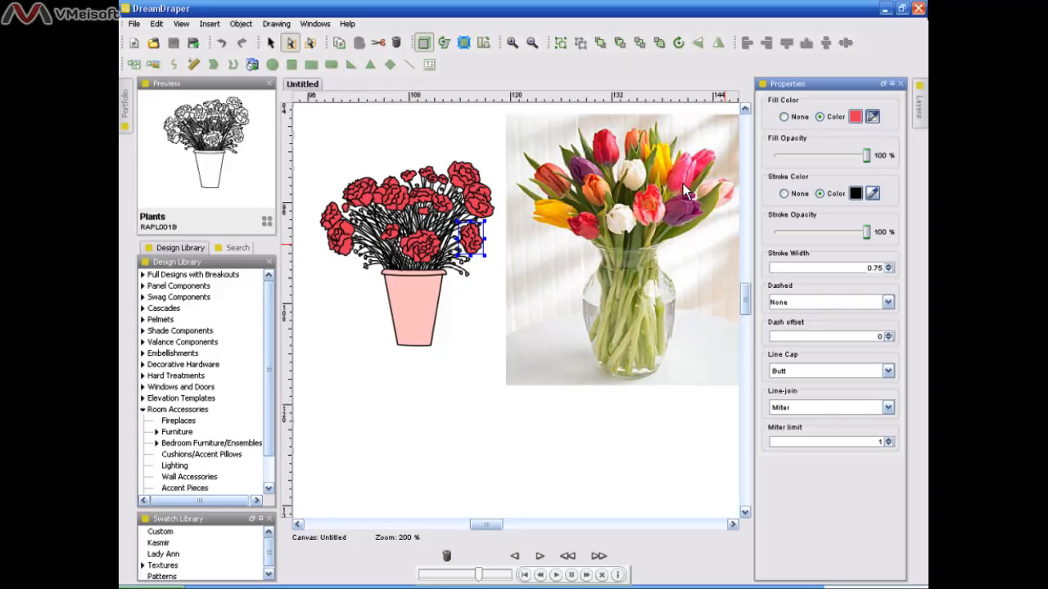
{"action": "left_click", "coordinate": [677, 217]}
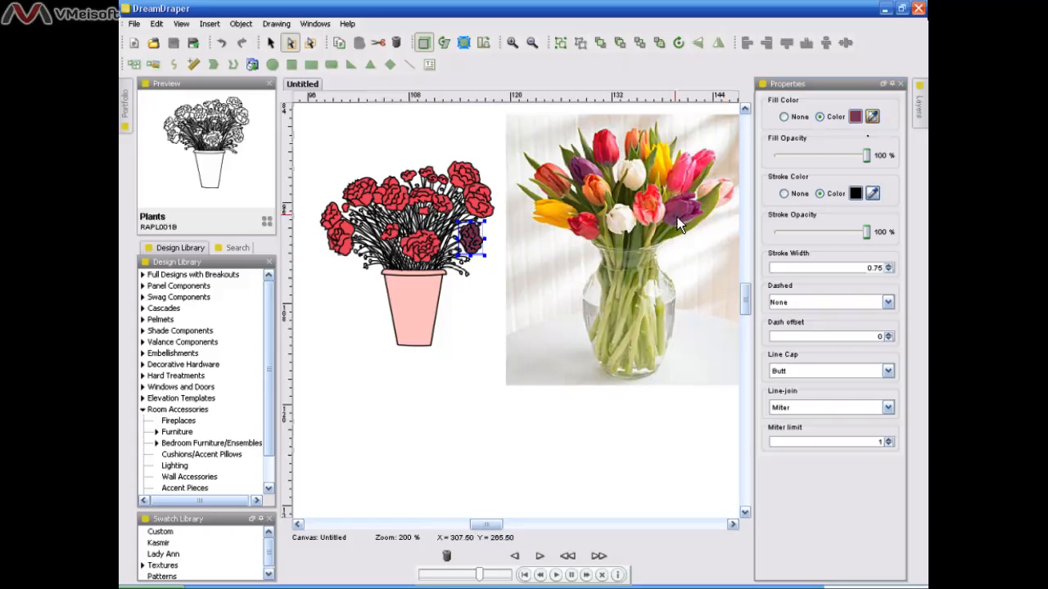
Step: Fill the single flower at the bouquet's upper right with the yellow sampled from the photo's yellow tulip
{"action": "left_click", "coordinate": [471, 168]}
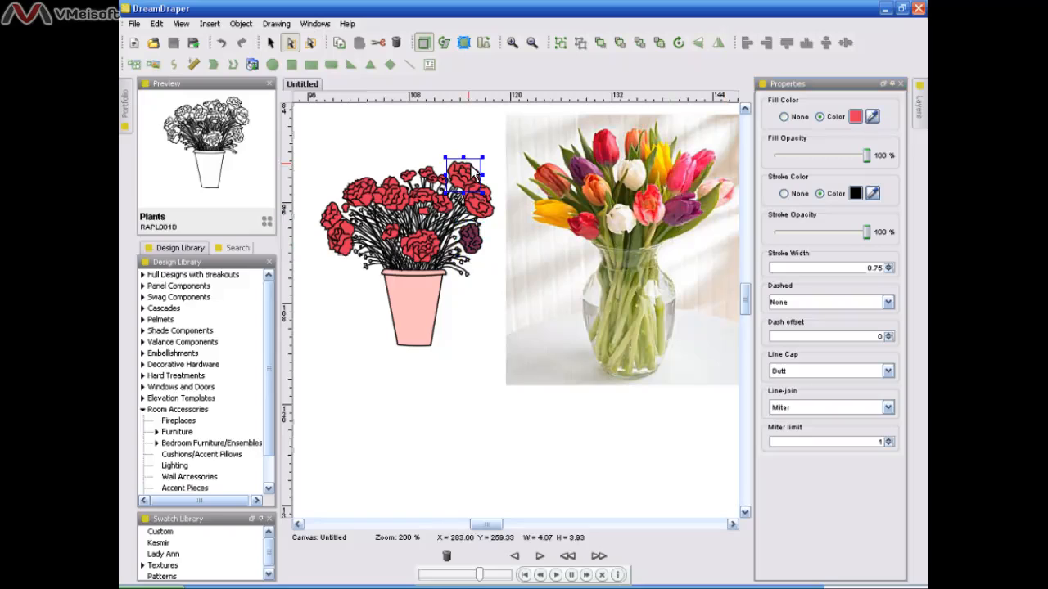
{"action": "left_click", "coordinate": [871, 116]}
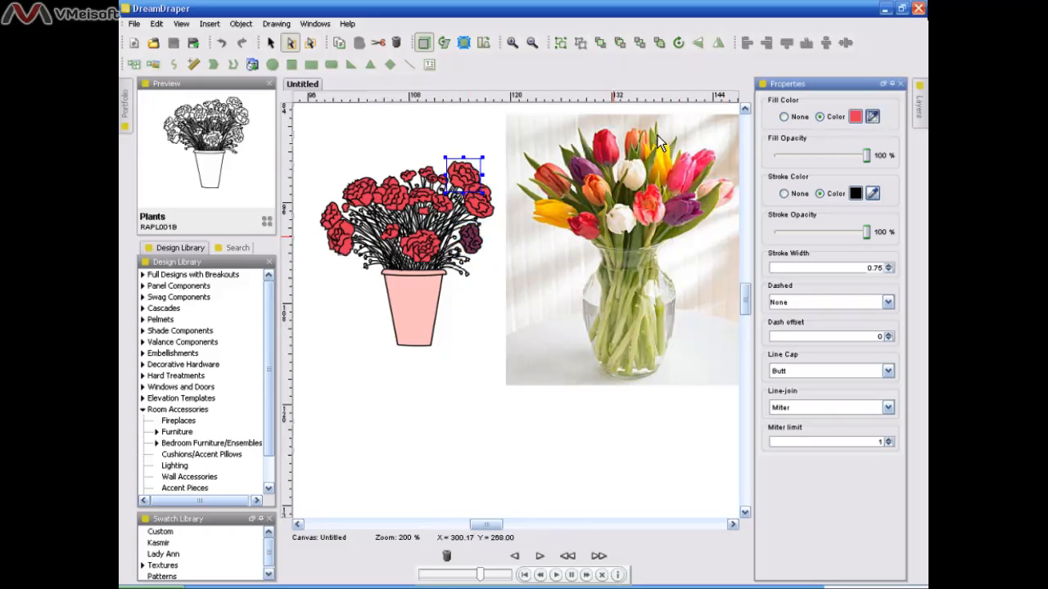
{"action": "left_click", "coordinate": [549, 210]}
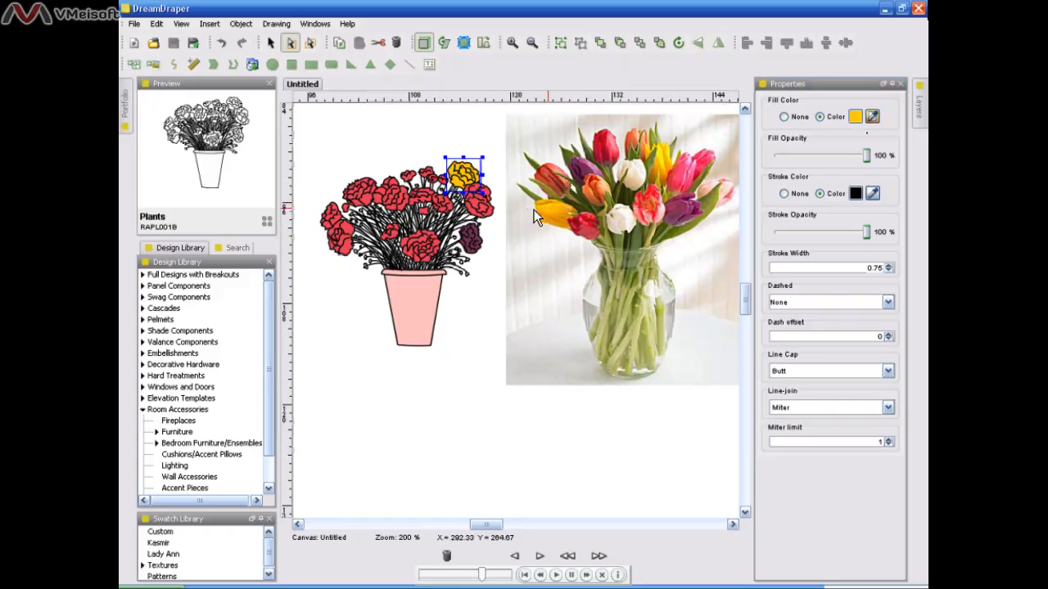
Step: Fill the upper of the two overlapping flowers at the bouquet's right edge with the dark red sampled from the photo's topmost red tulip
{"action": "left_click", "coordinate": [498, 204]}
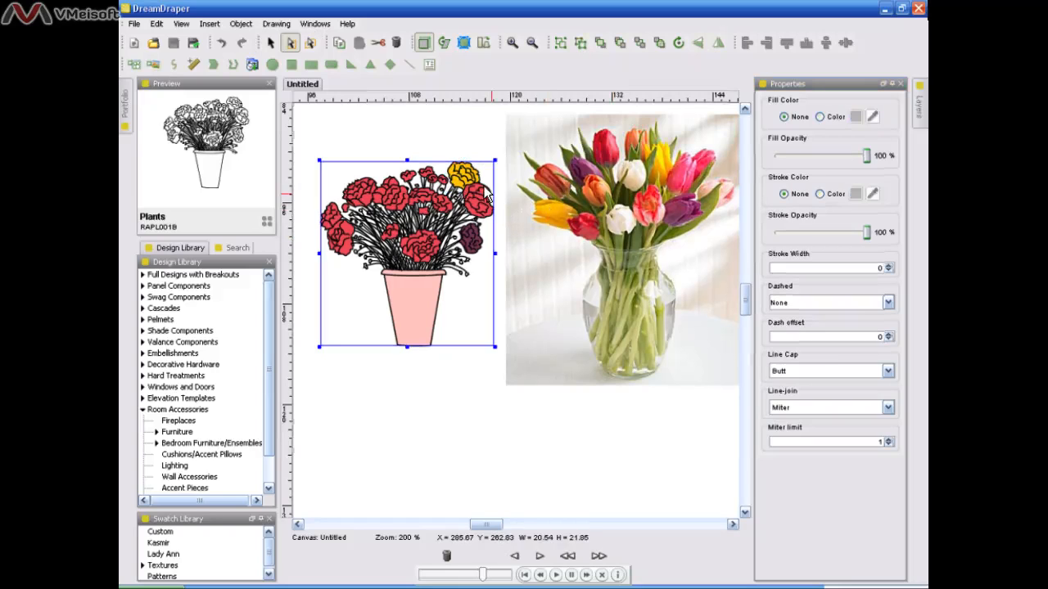
{"action": "left_click", "coordinate": [480, 147]}
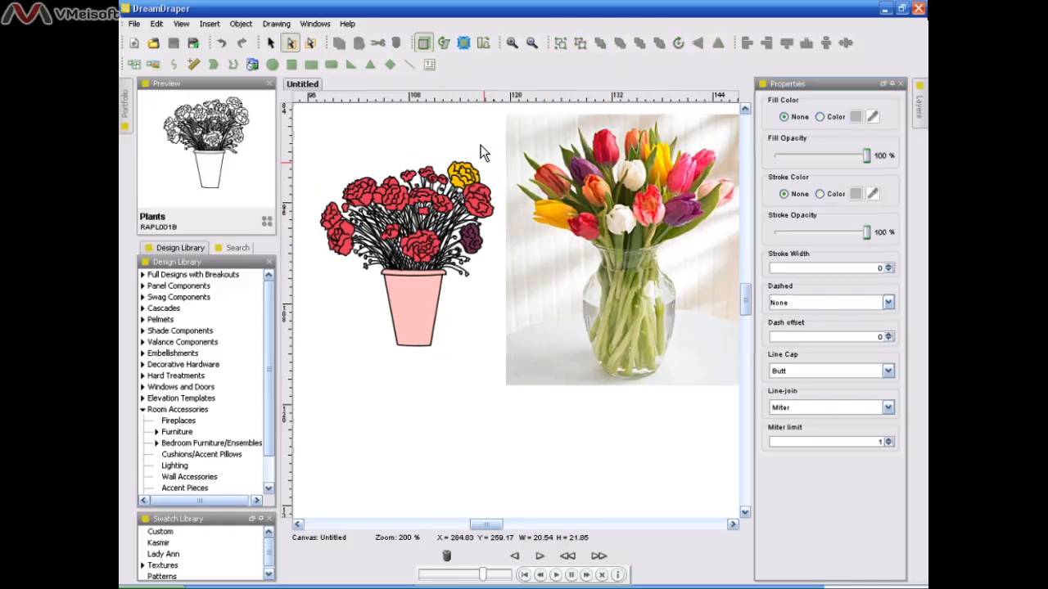
{"action": "left_click", "coordinate": [496, 201]}
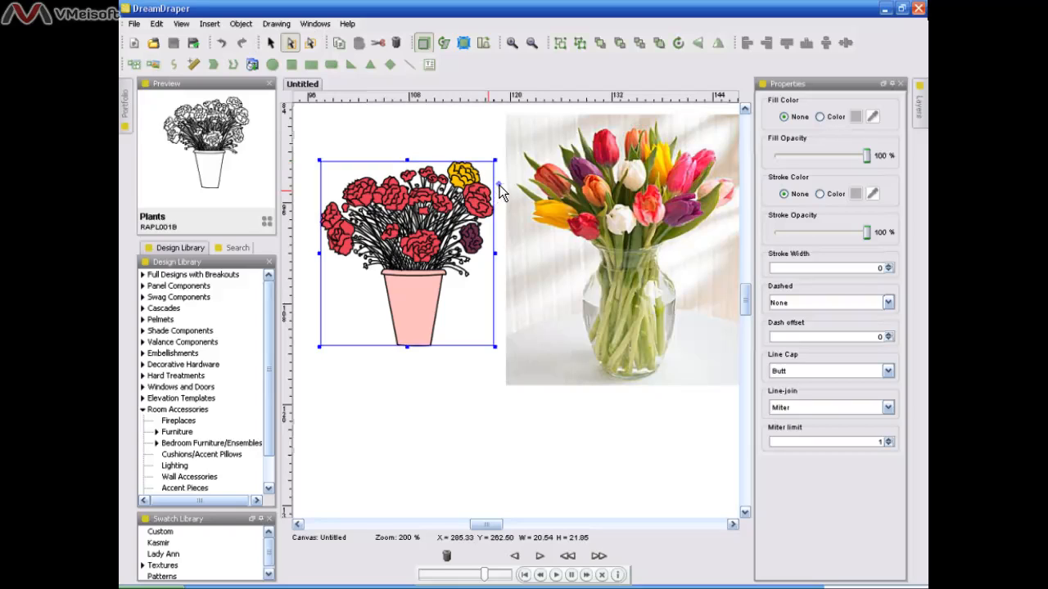
{"action": "left_click", "coordinate": [500, 185]}
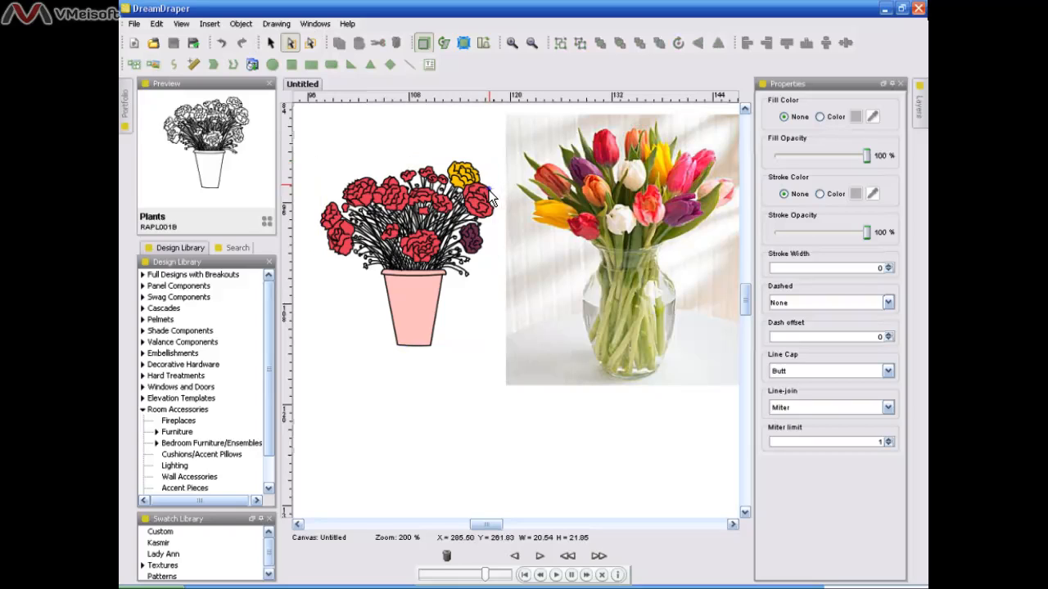
{"action": "left_click", "coordinate": [491, 197]}
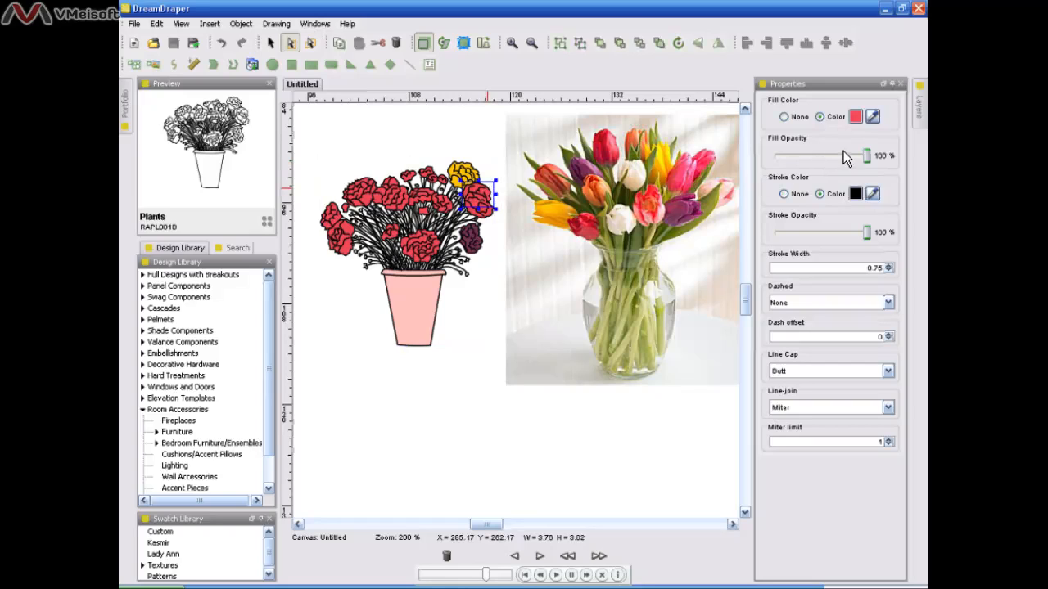
{"action": "left_click", "coordinate": [872, 117]}
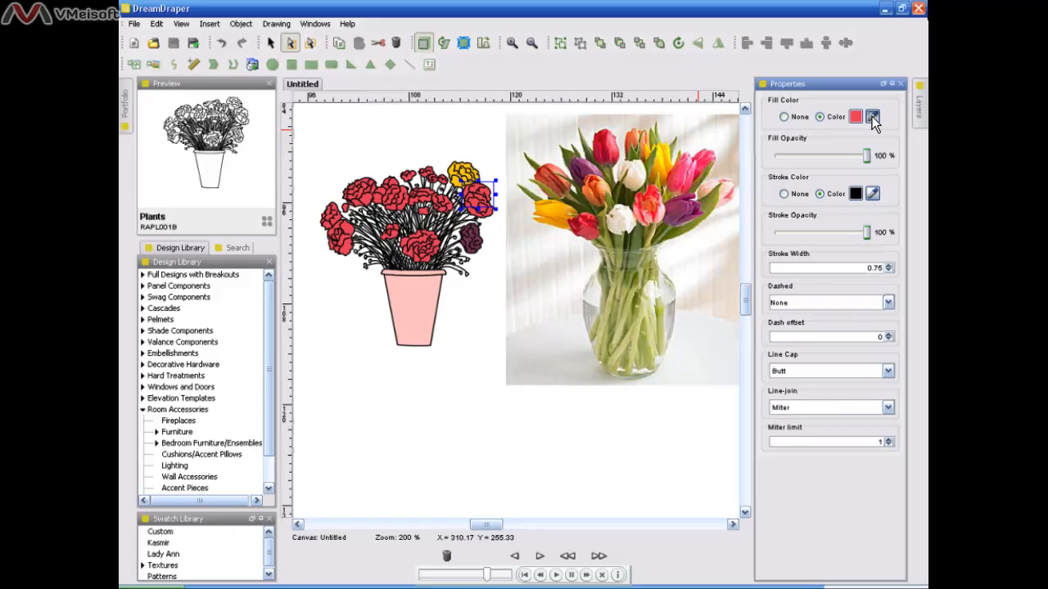
{"action": "left_click", "coordinate": [602, 141]}
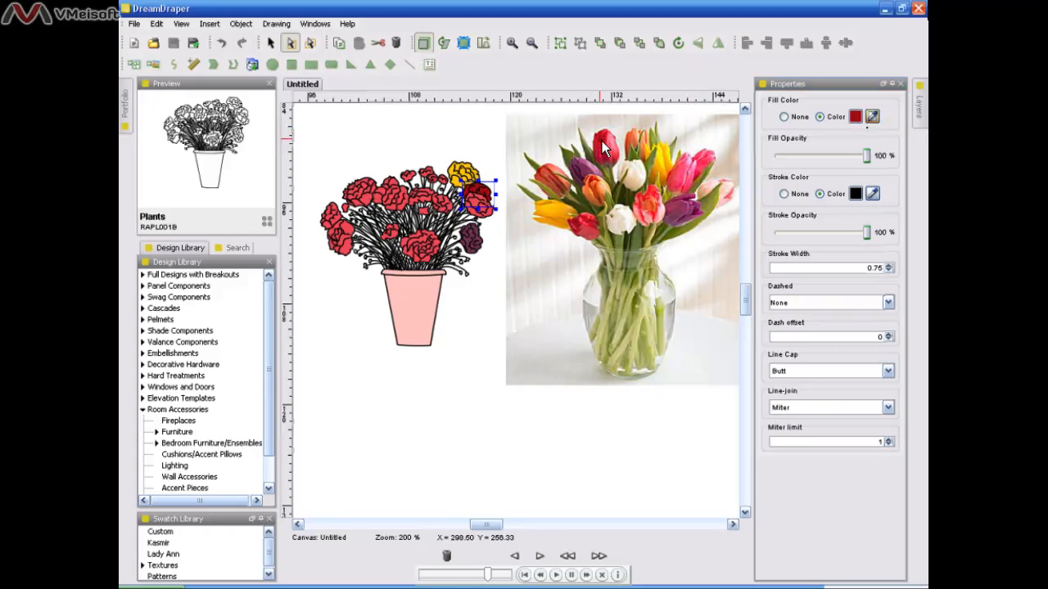
Step: Fill the lower of the two overlapping flowers at the bouquet's right edge with the orange sampled from the photo's orange tulip
{"action": "key", "text": "ctrl+z"}
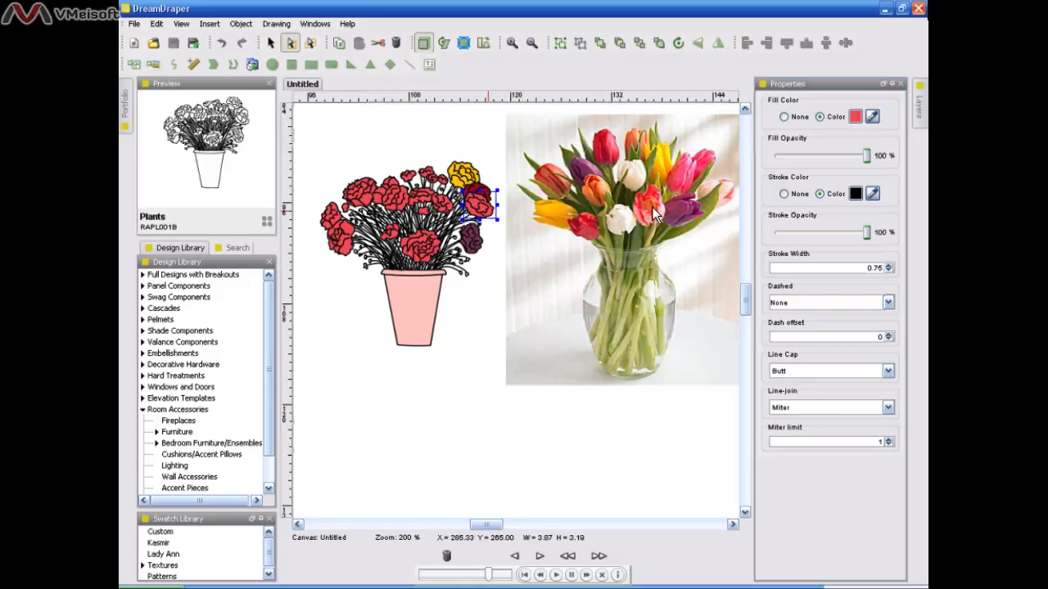
{"action": "left_click", "coordinate": [873, 118]}
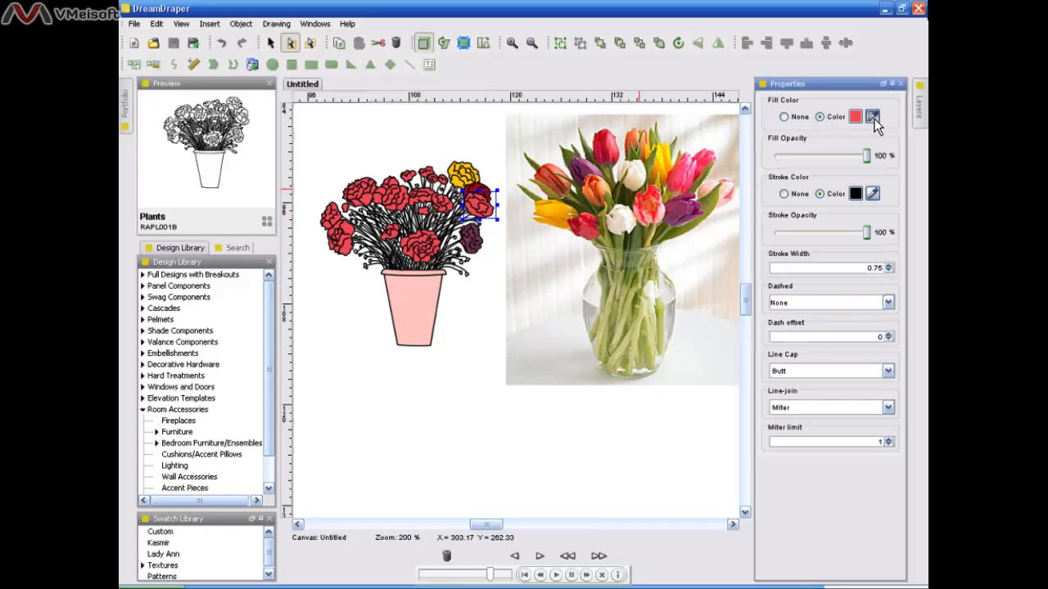
{"action": "left_click", "coordinate": [603, 193]}
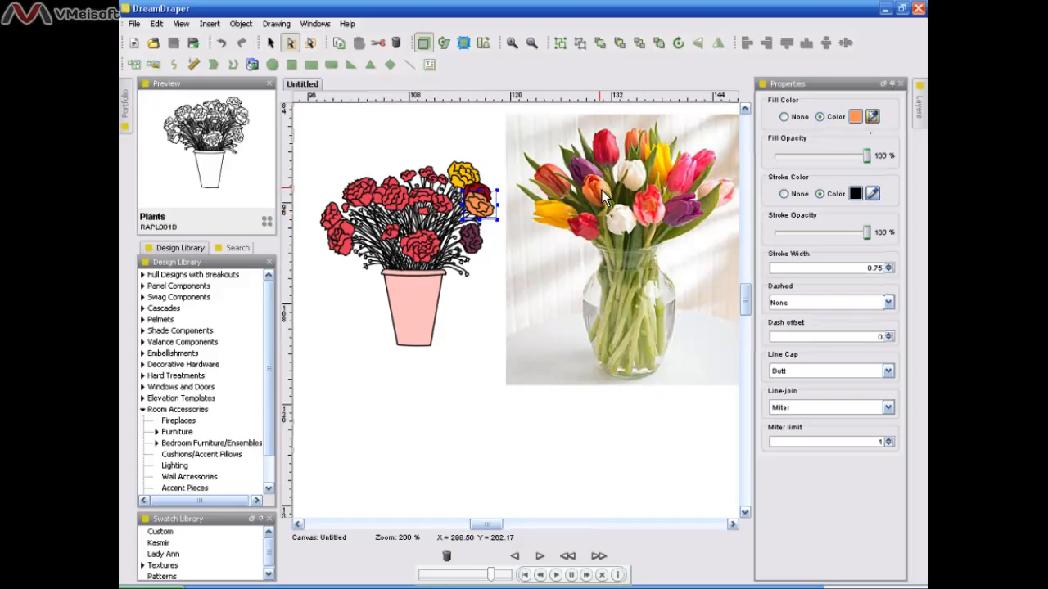
{"action": "left_click", "coordinate": [475, 321]}
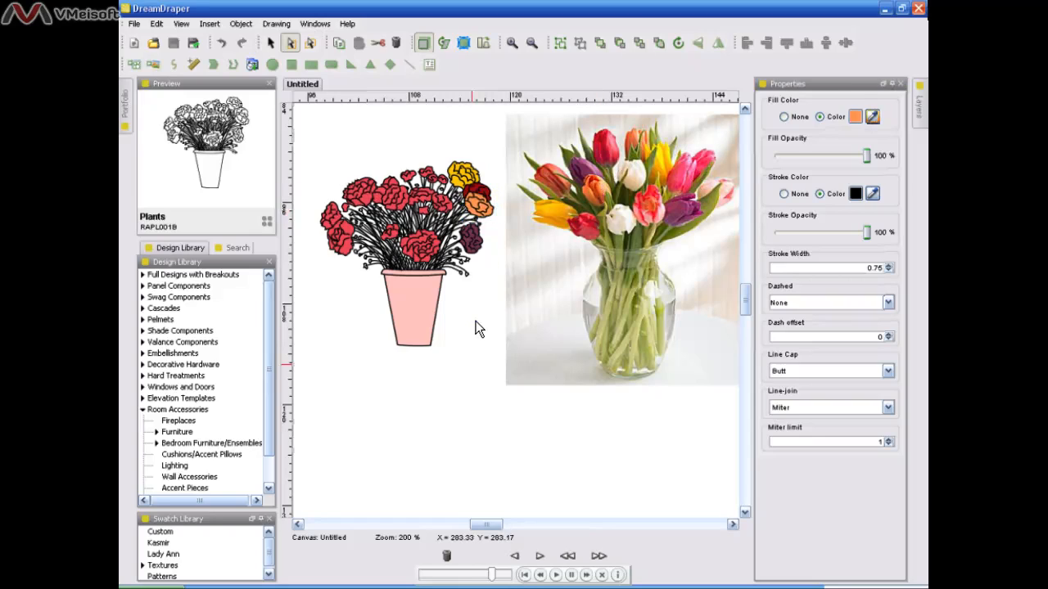
Step: Fill the pot beneath the bouquet with olive green and clear the selection
{"action": "left_click", "coordinate": [431, 322]}
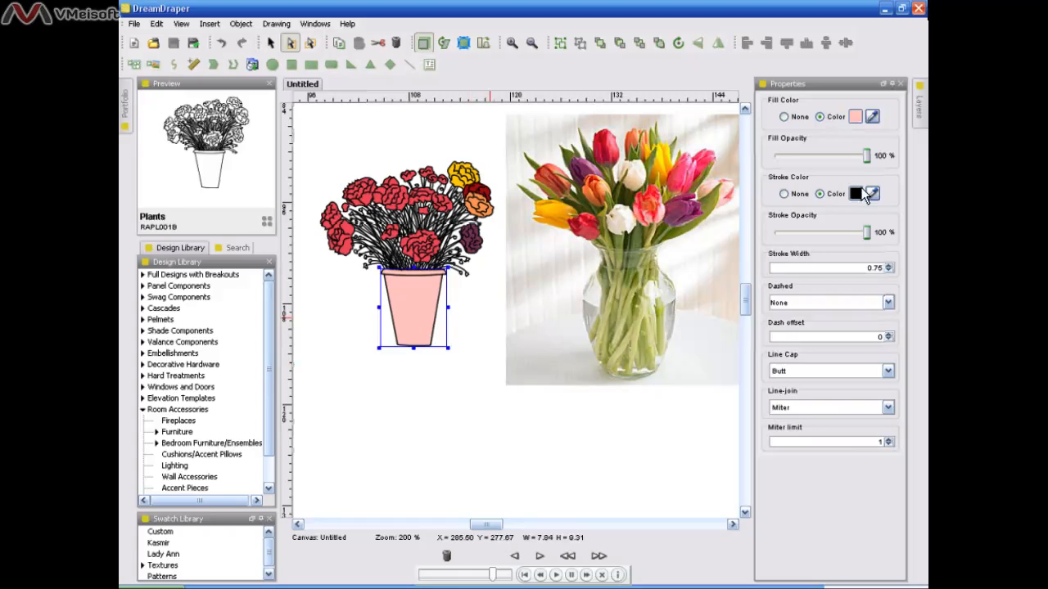
{"action": "left_click", "coordinate": [637, 236]}
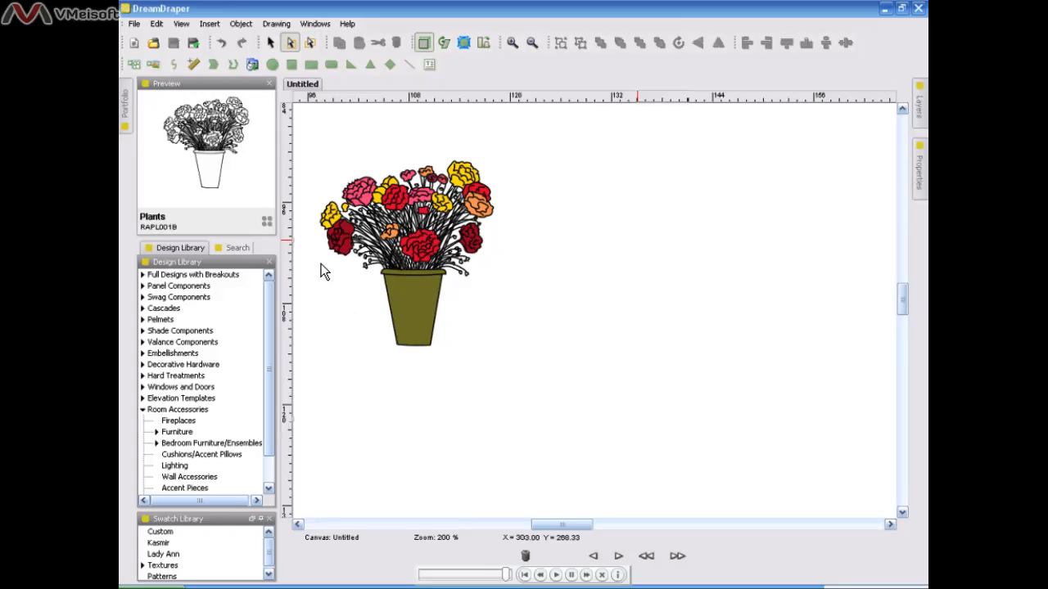
Step: Switch from selecting individual parts to the standard selection tool for the whole potted plant
{"action": "left_click", "coordinate": [270, 47]}
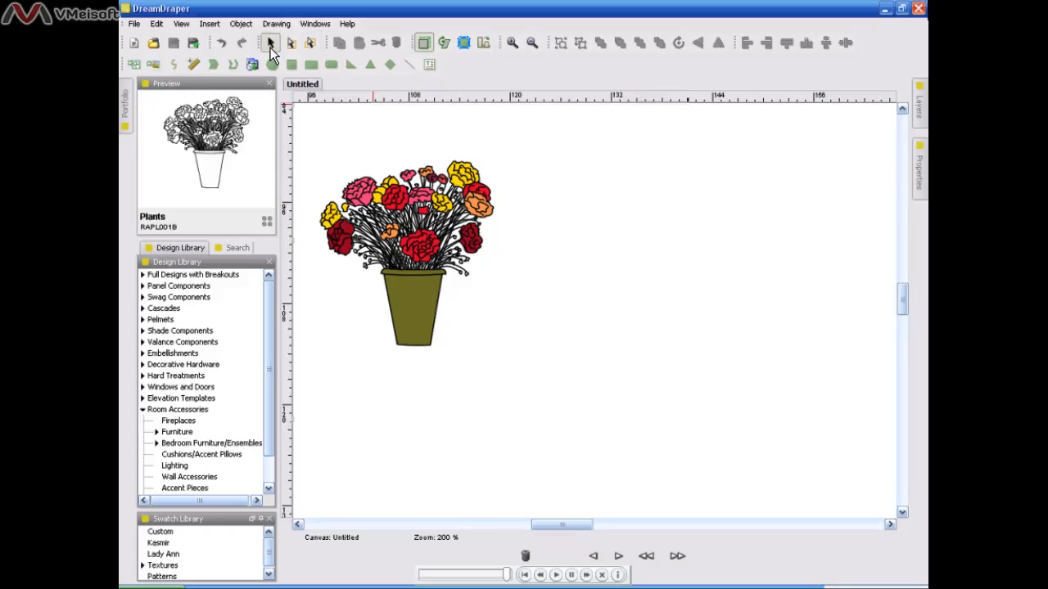